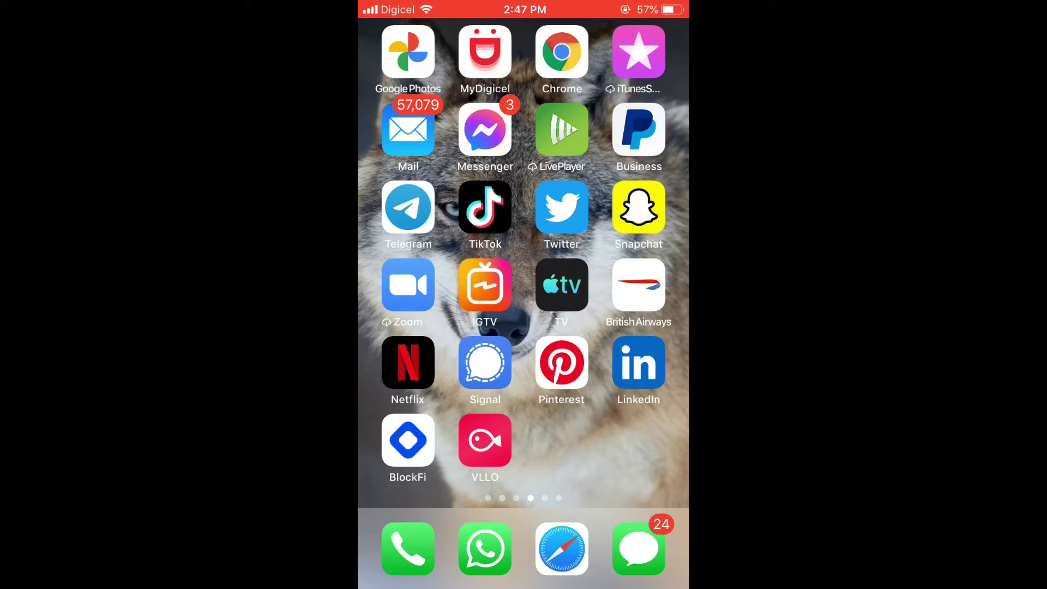
Launch Twitter and start a new tweet reading 'Test'.
click(562, 208)
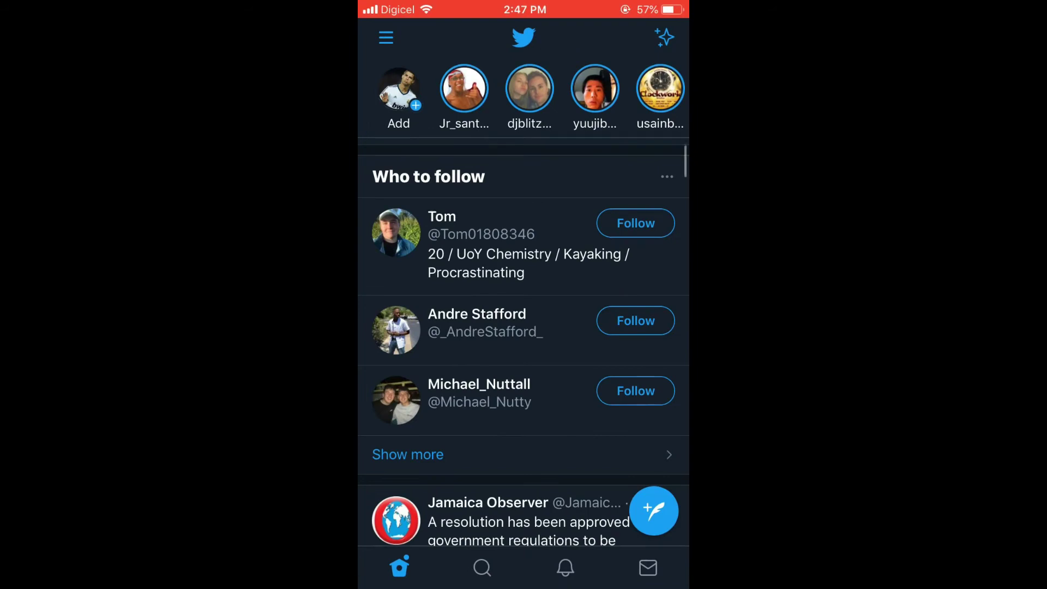
click(654, 511)
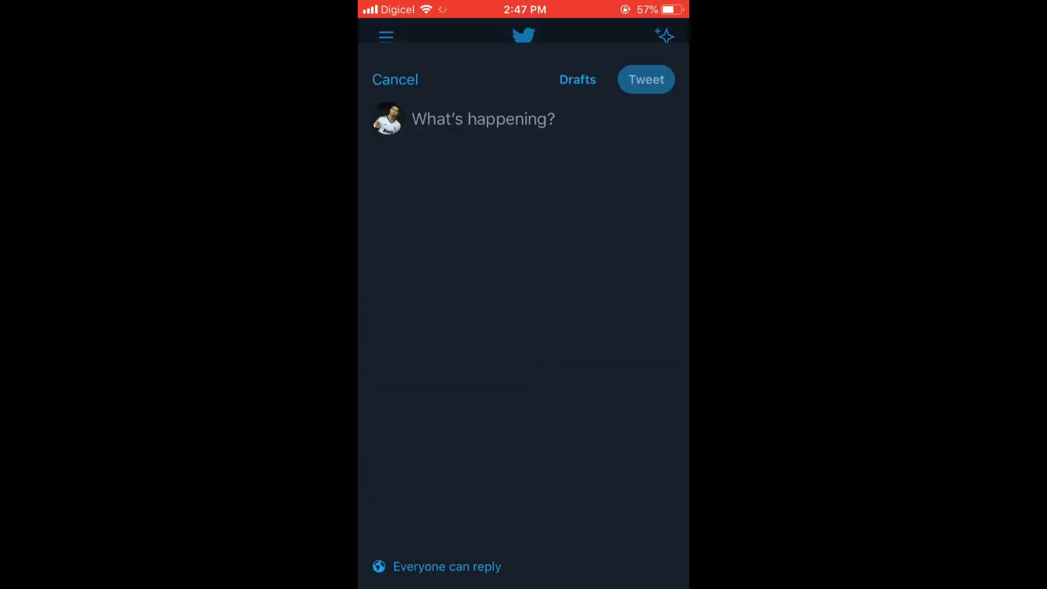
text(T)
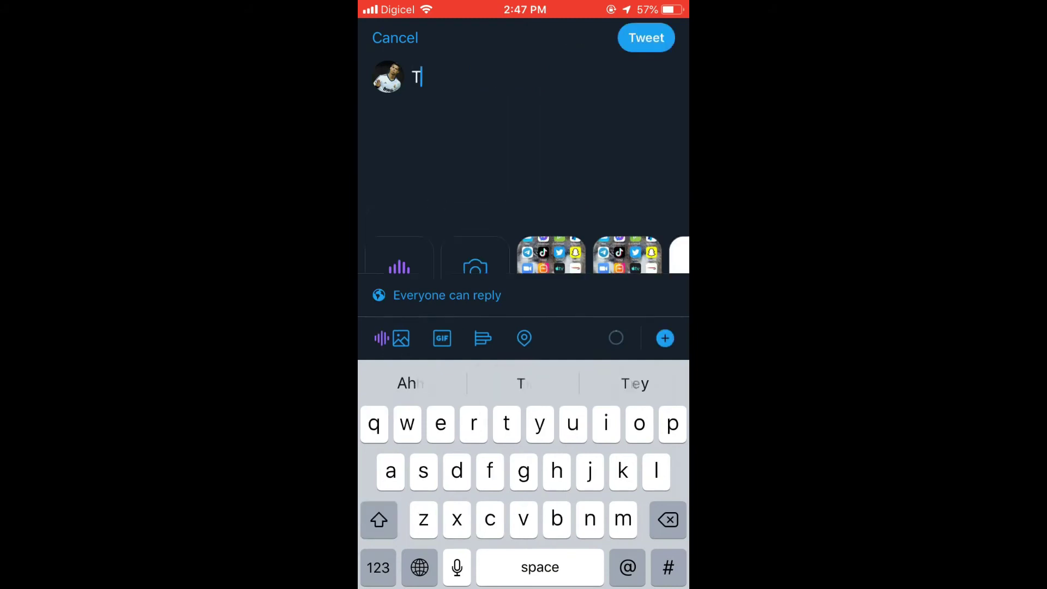
text(est)
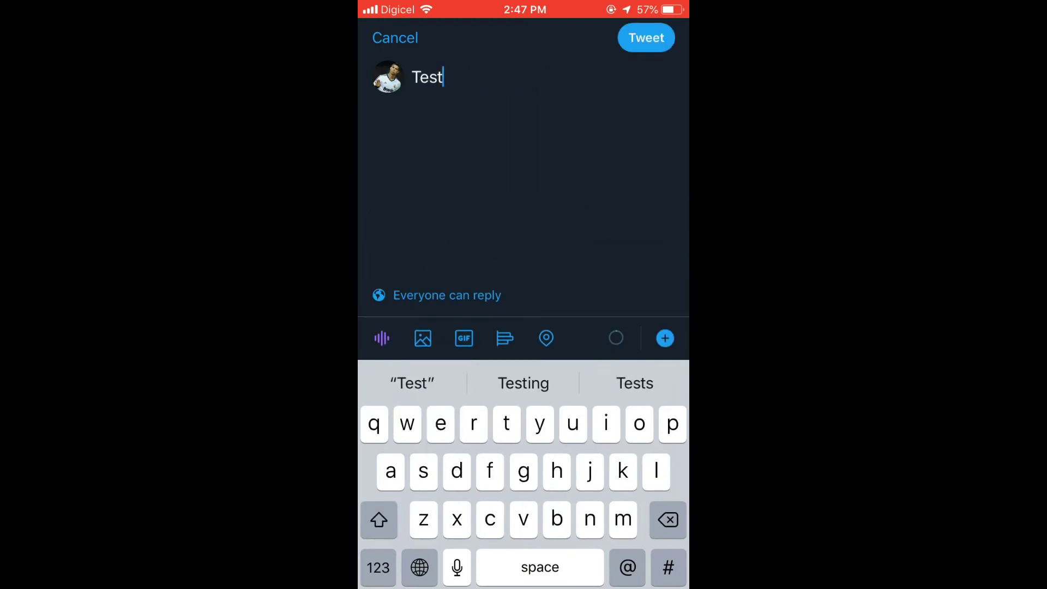
Cancel the 'Test' tweet and save it as a draft.
click(396, 38)
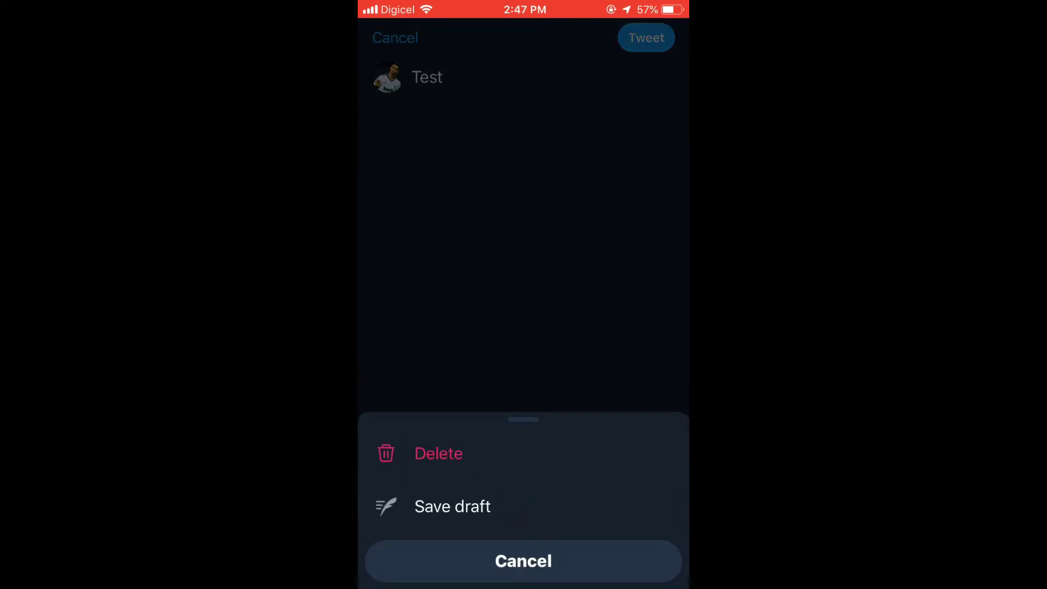
click(439, 453)
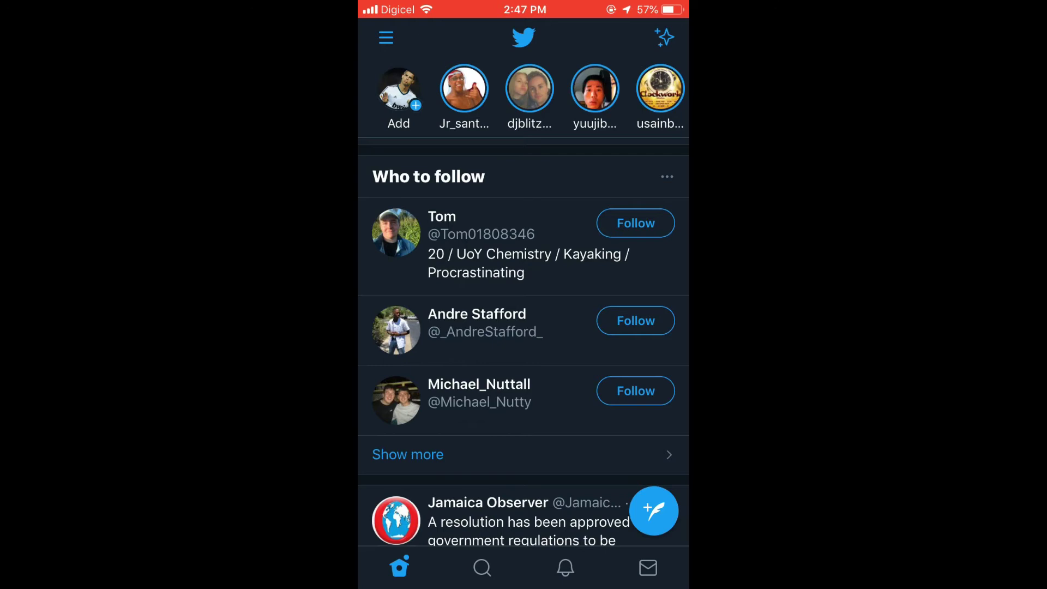
From a new composer, show the saved drafts list with 'Test' and 'T'.
click(654, 511)
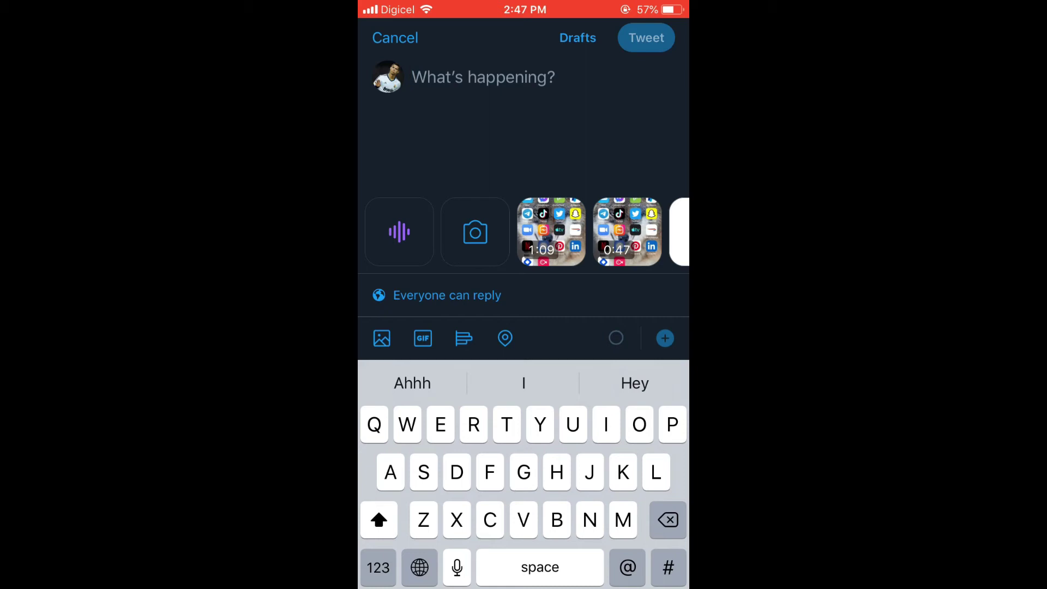
click(578, 38)
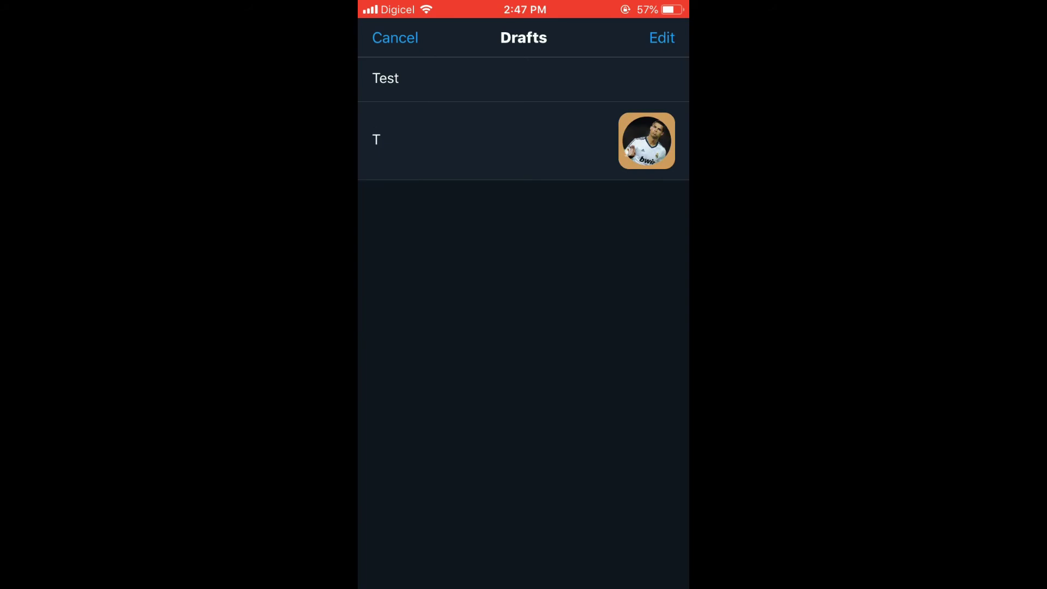
Reopen the 'Test' draft, then cancel to bring up the Delete/Save draft sheet.
click(524, 79)
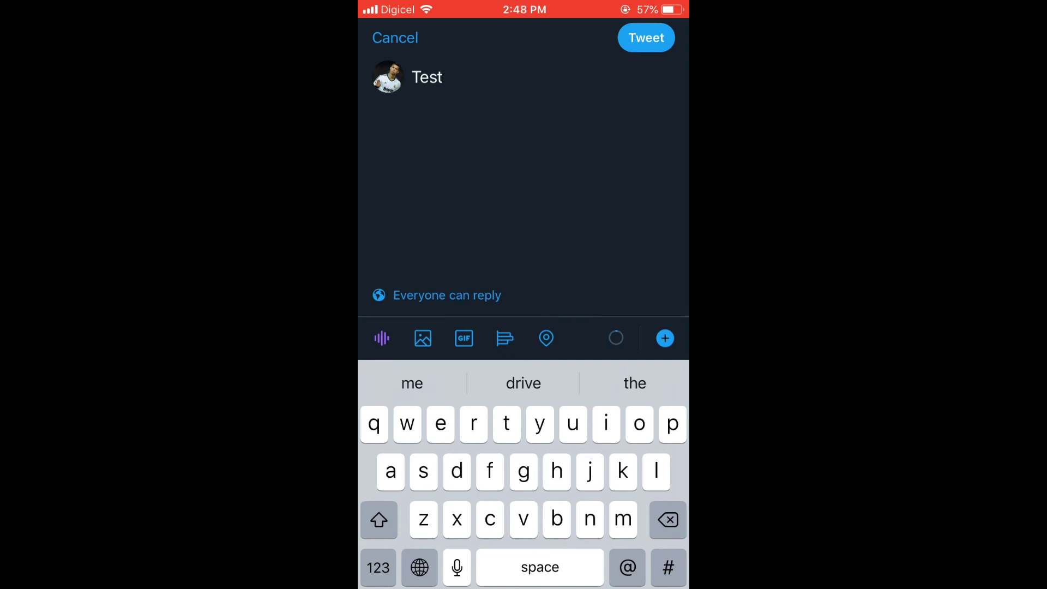
click(395, 38)
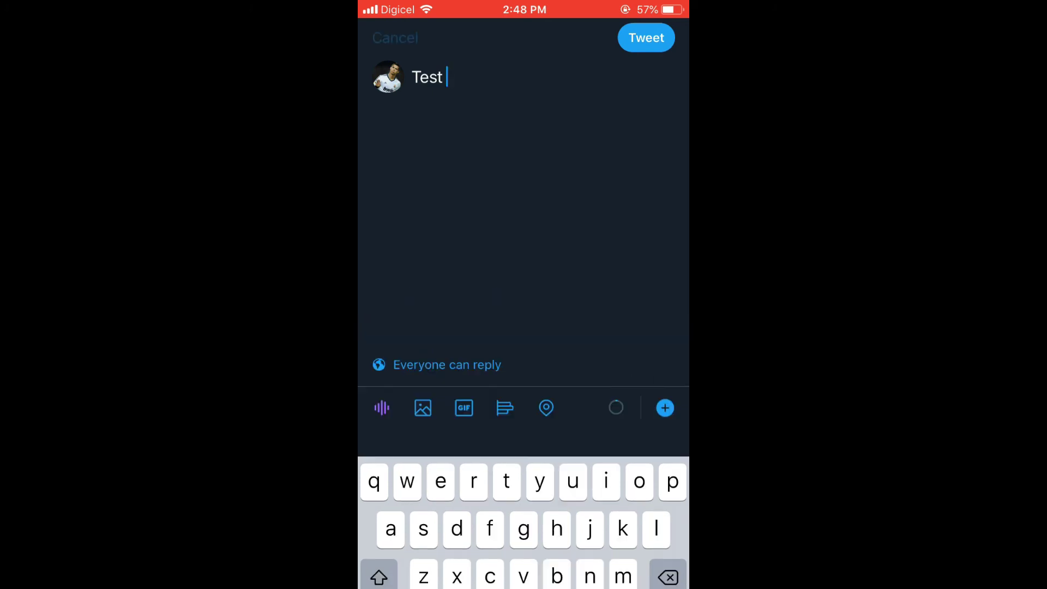